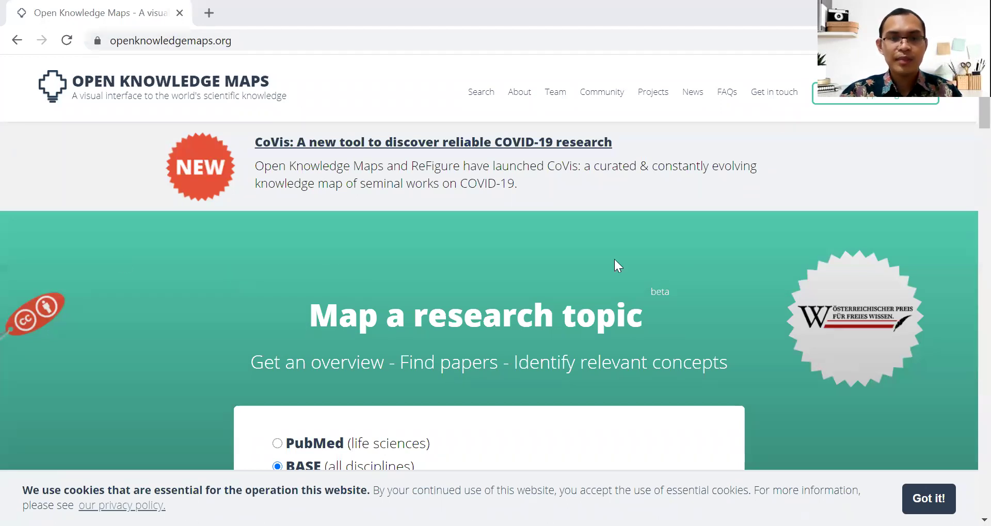
# - Show the search refinement options for BASE and look through the time range and sort order choices
pyautogui.scroll(-2, 445, 271)
pyautogui.scroll(-1, 452, 258)
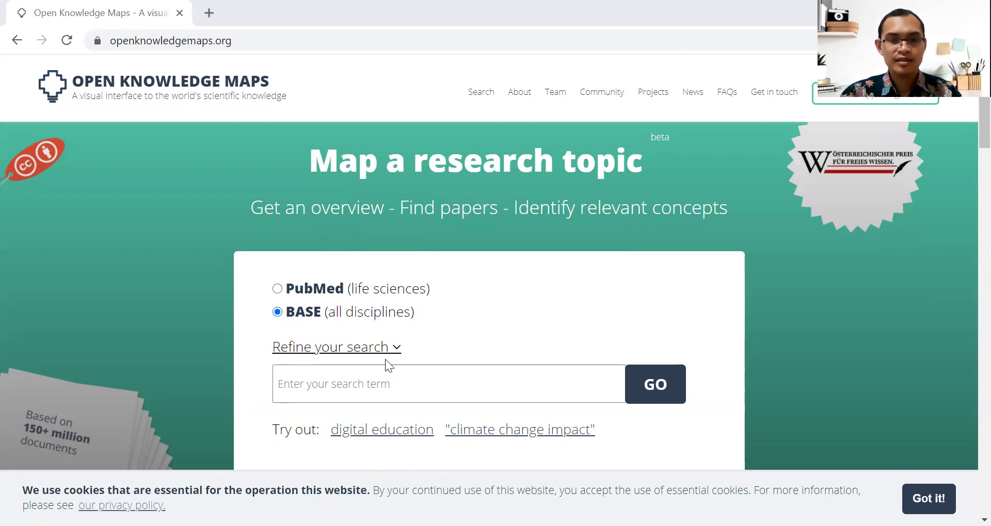
pyautogui.click(395, 347)
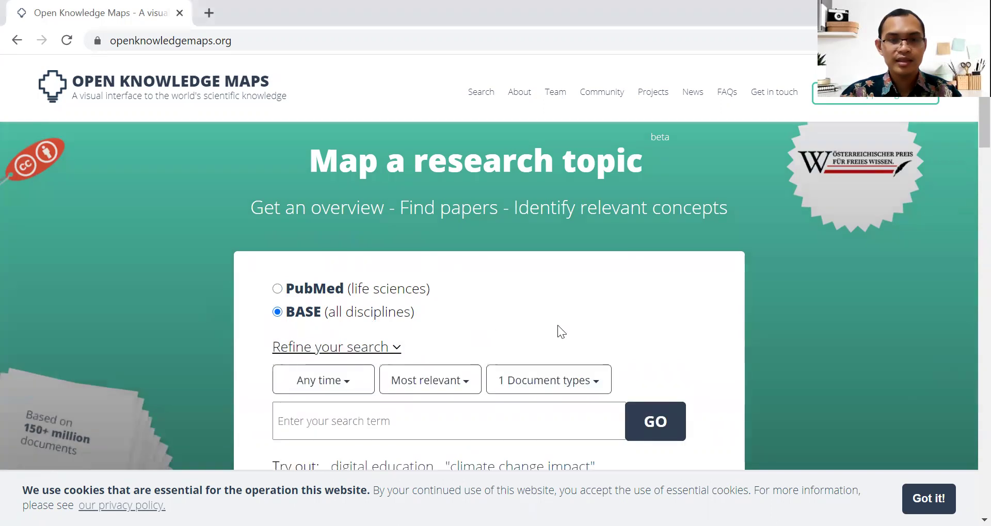
pyautogui.scroll(-1, 555, 325)
pyautogui.click(350, 311)
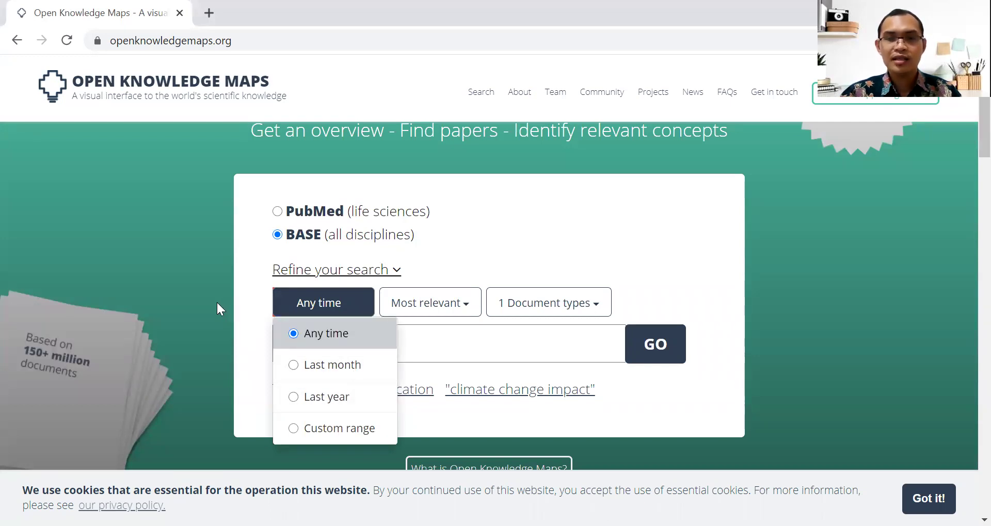
pyautogui.click(472, 303)
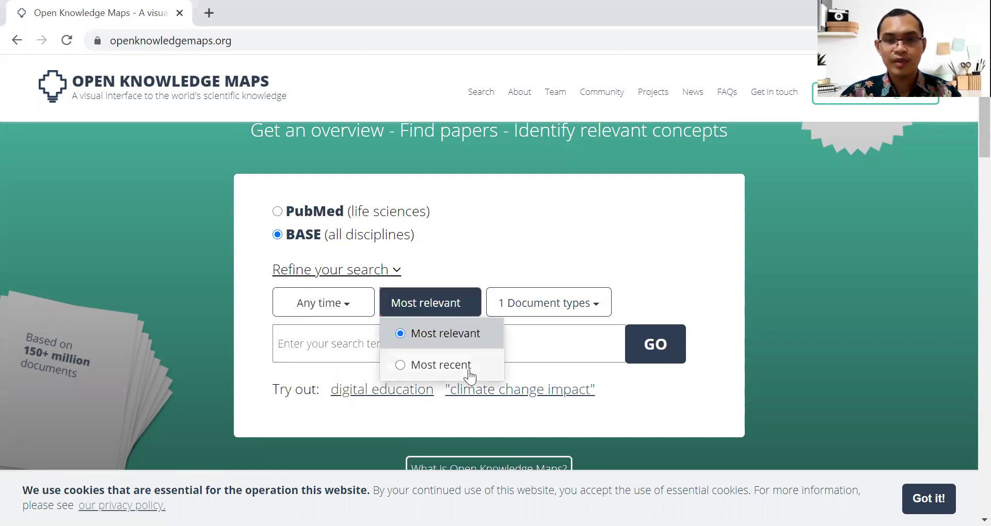
pyautogui.click(678, 253)
# - Look through the full list of document types in the search refinements, and collapse the refinement options
pyautogui.click(600, 305)
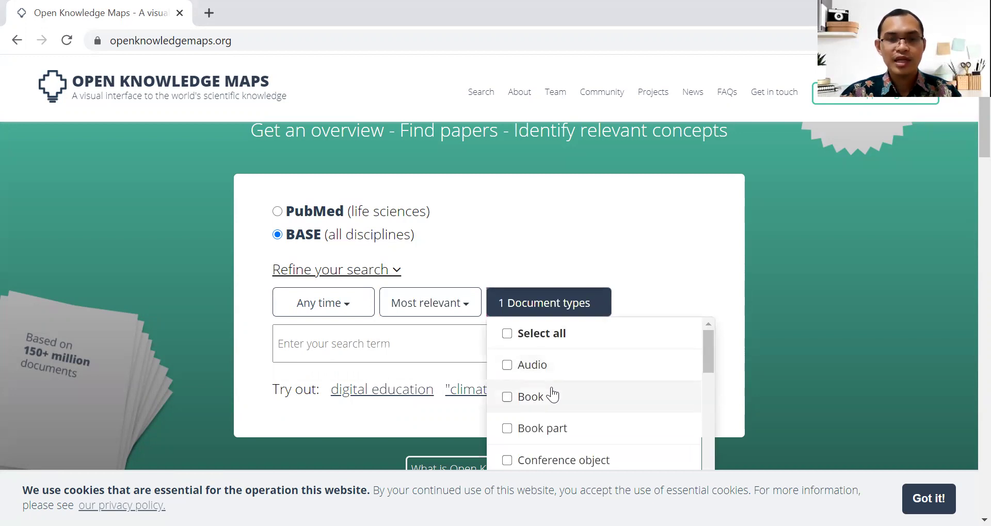
pyautogui.scroll(-2, 562, 397)
pyautogui.scroll(-2, 575, 376)
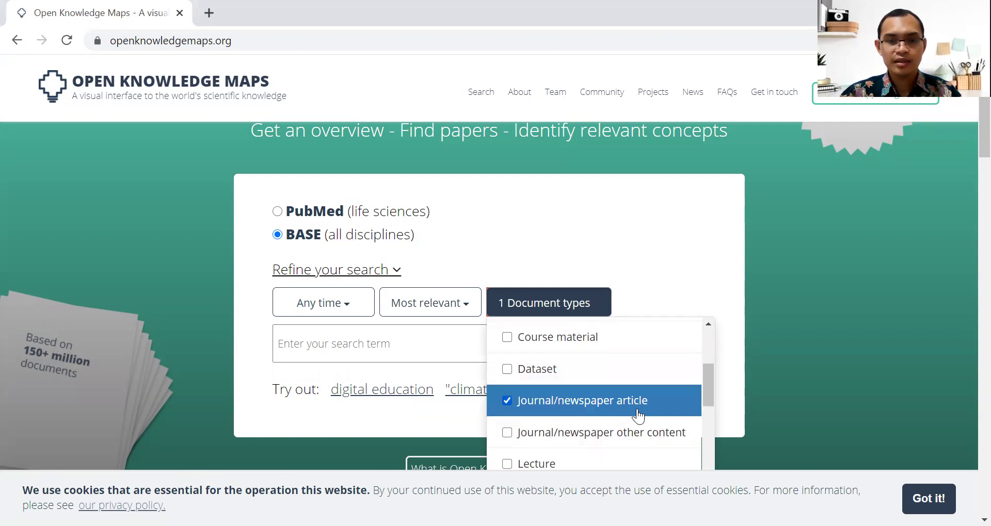
pyautogui.scroll(-2, 666, 431)
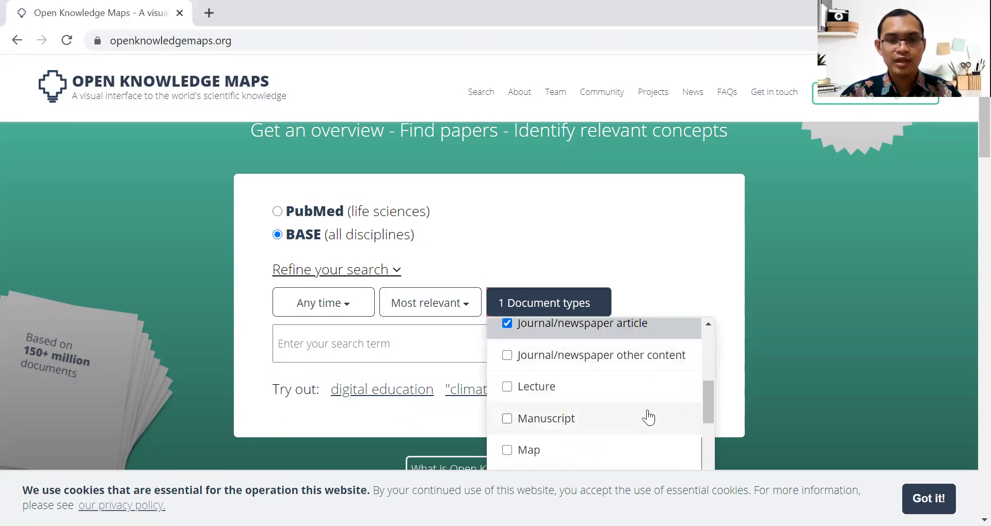
pyautogui.scroll(-2, 588, 403)
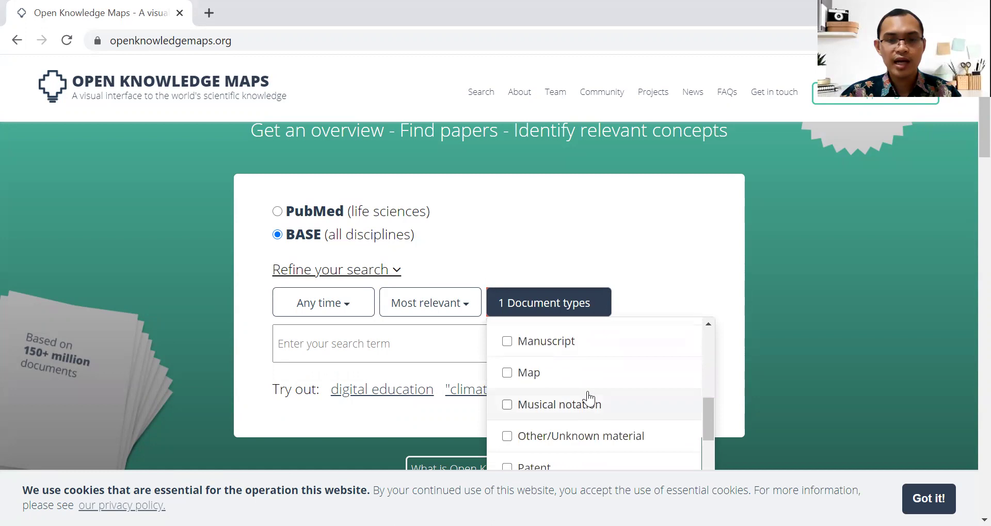
pyautogui.scroll(-2, 593, 365)
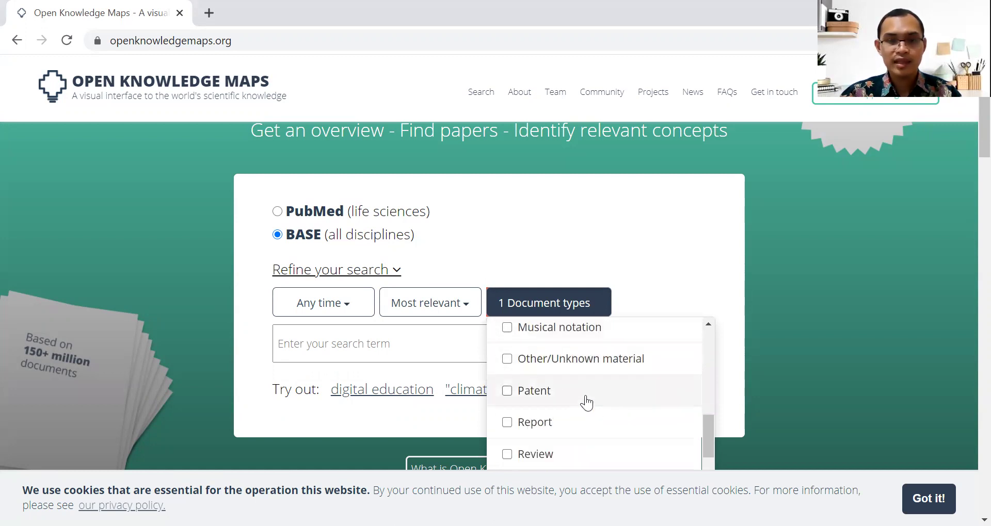
pyautogui.scroll(-2, 586, 402)
pyautogui.scroll(-2, 581, 410)
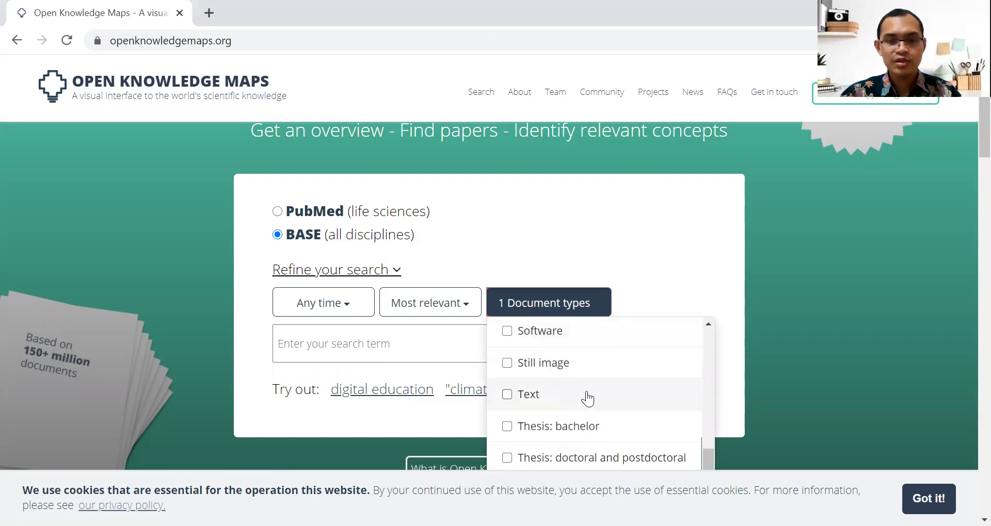
pyautogui.scroll(-1, 592, 390)
pyautogui.scroll(-2, 593, 396)
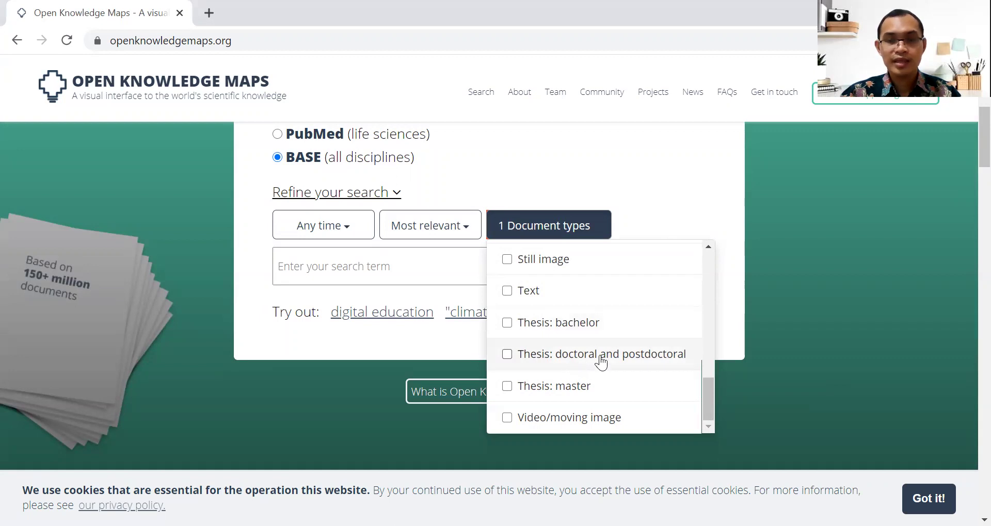
pyautogui.scroll(1, 606, 354)
pyautogui.scroll(7, 606, 353)
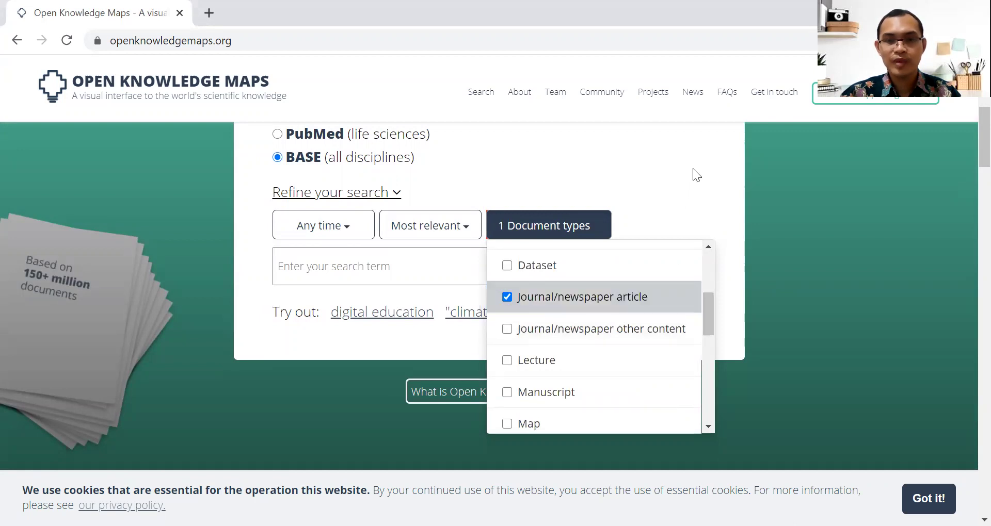
pyautogui.click(674, 183)
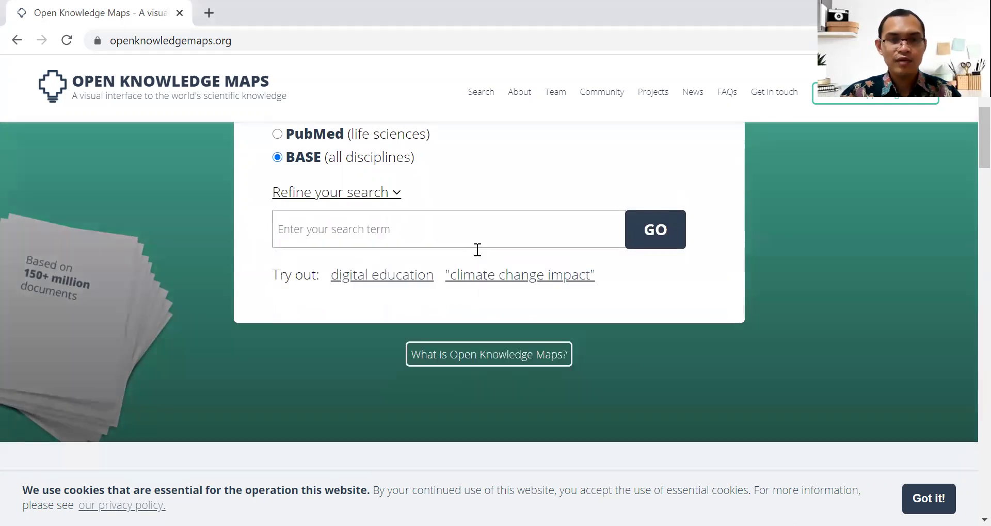
pyautogui.click(395, 199)
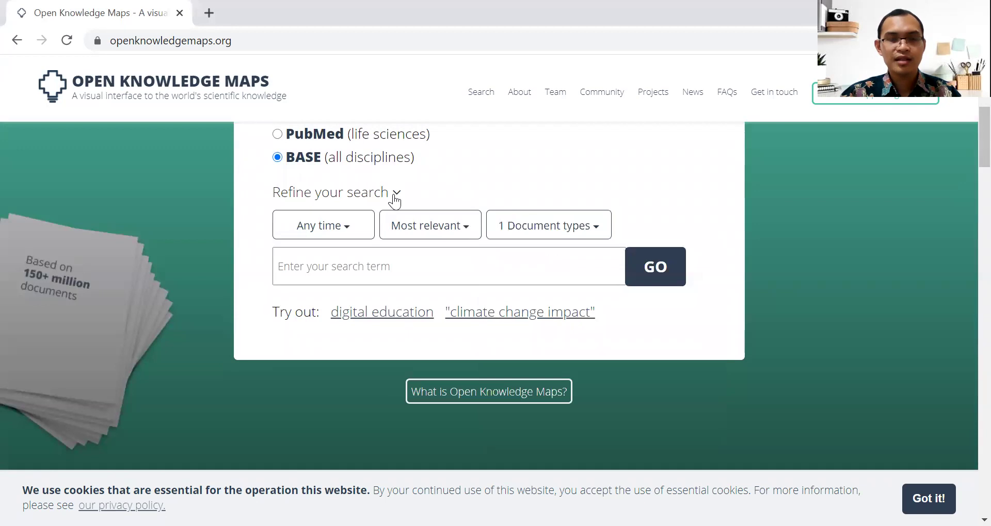
pyautogui.click(395, 199)
pyautogui.scroll(2, 562, 166)
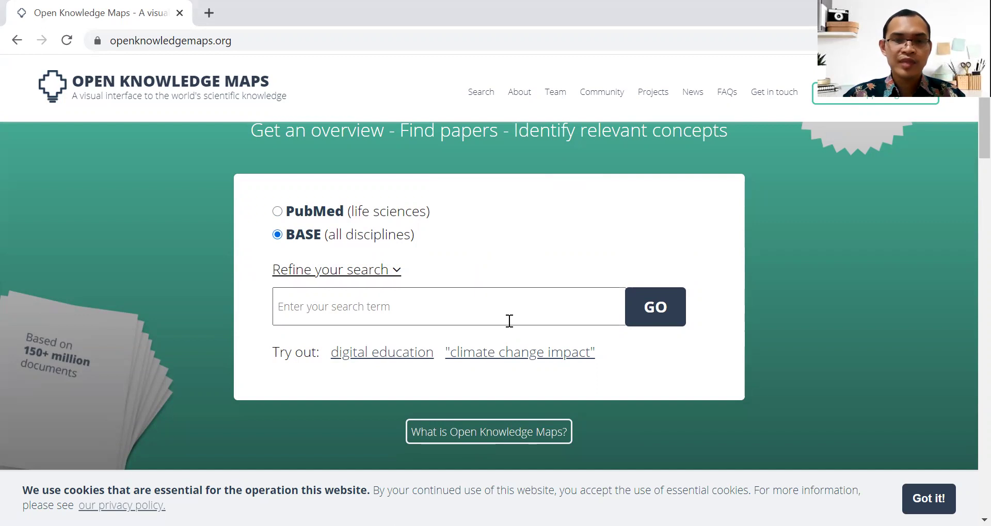
# - Generate a knowledge map for the research topic "Pajak Penghasilan Badan" using the BASE source
pyautogui.click(456, 308)
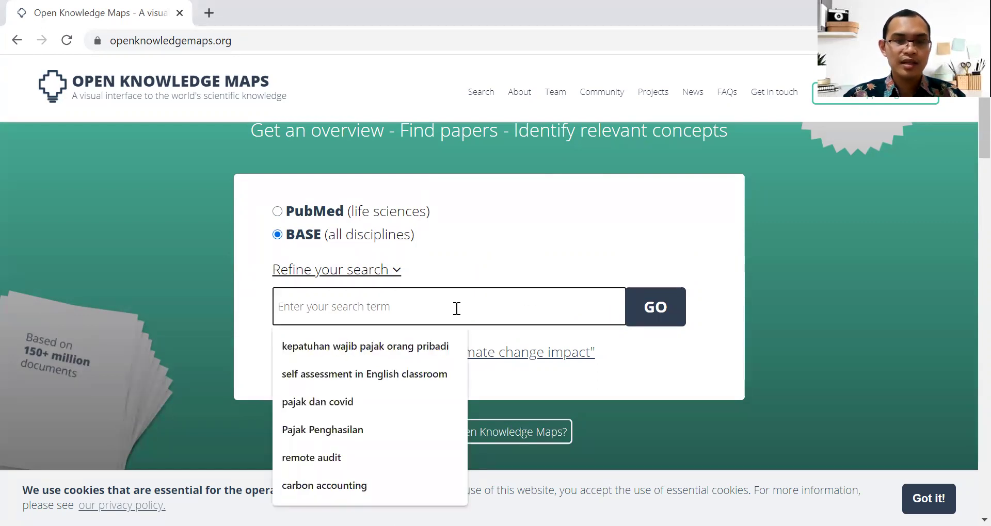
pyautogui.click(407, 440)
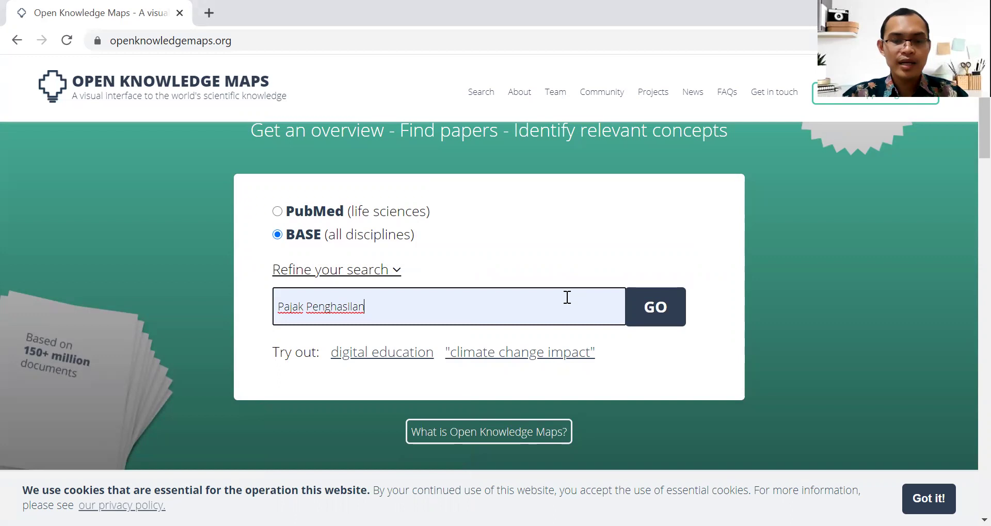
pyautogui.write('Badan')
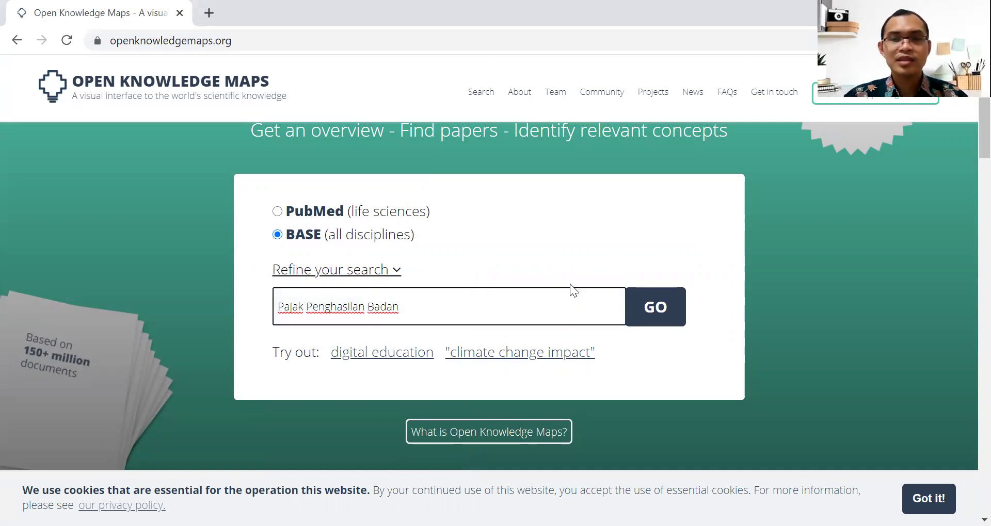
pyautogui.click(666, 322)
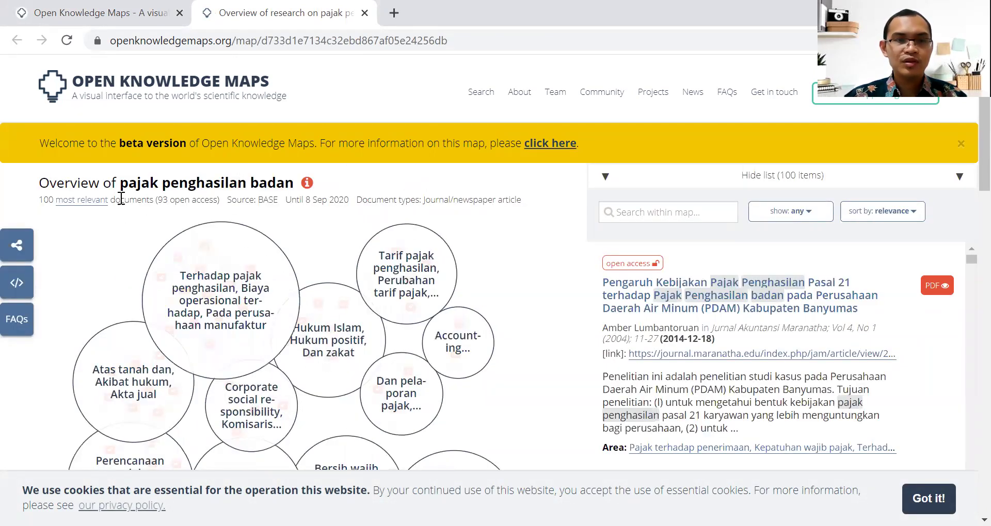
# - Examine the overview map's topic bubbles and the accompanying list of papers
pyautogui.moveTo(192, 221)
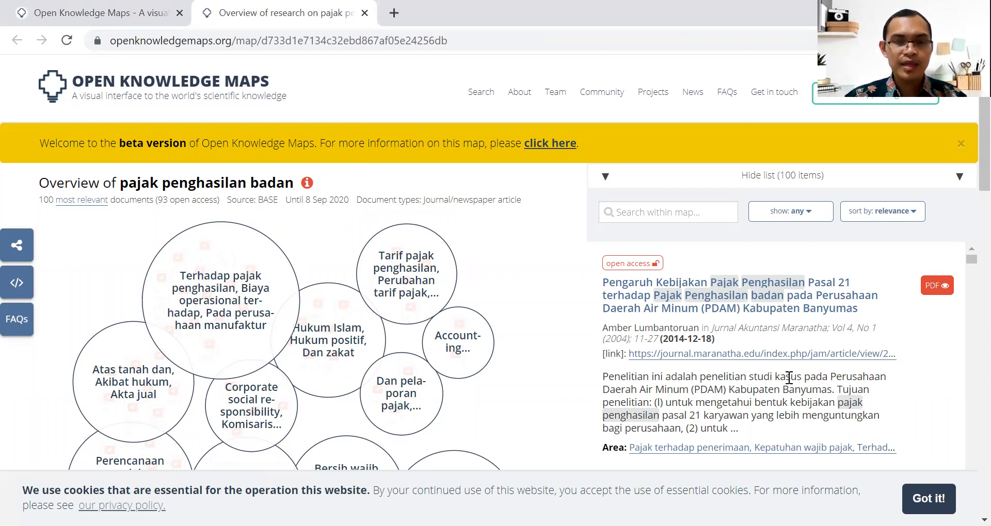
pyautogui.scroll(-1, 531, 248)
pyautogui.scroll(-2, 514, 235)
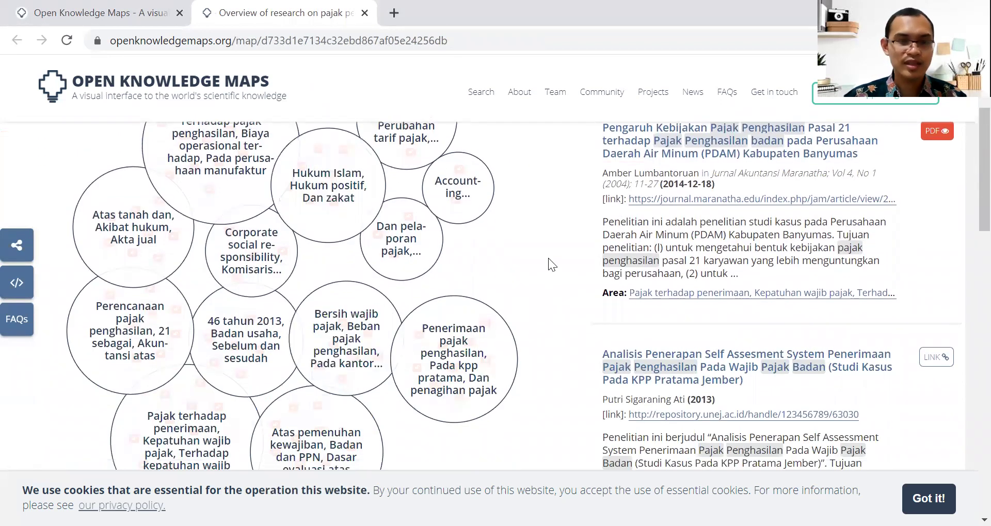
pyautogui.scroll(-1, 548, 254)
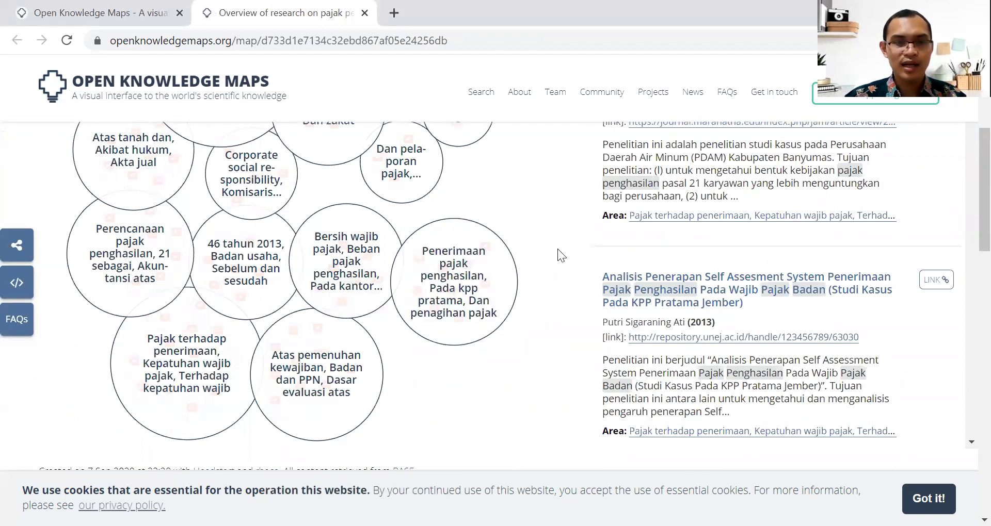
pyautogui.scroll(3, 558, 249)
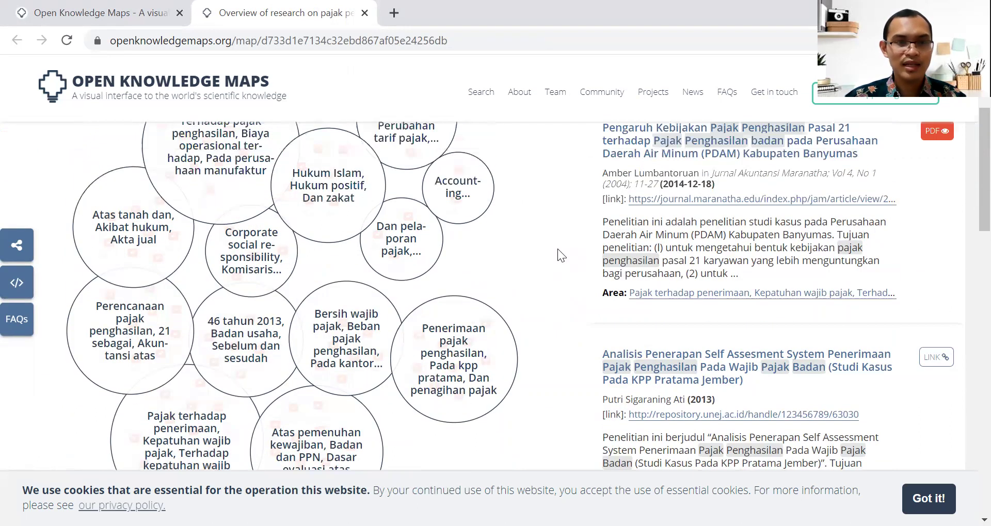
pyautogui.scroll(-1, 549, 252)
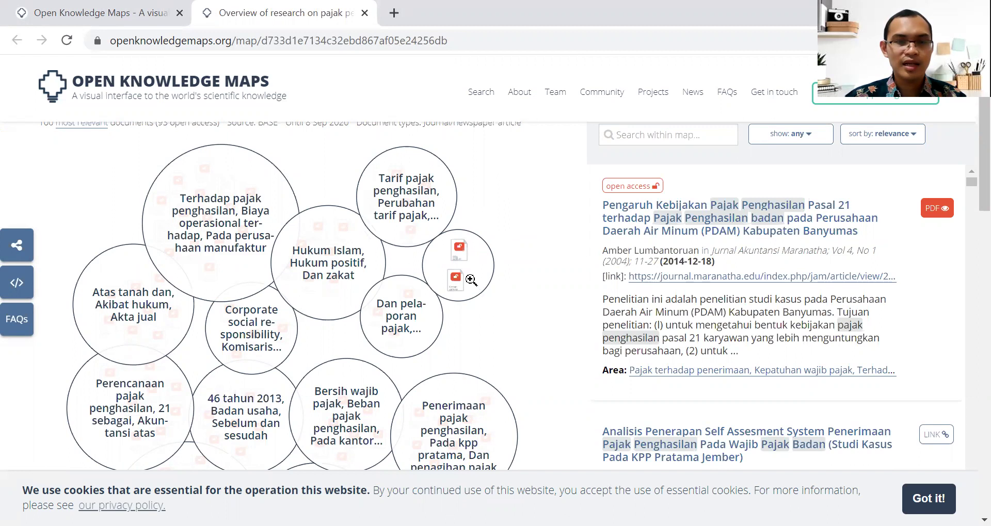
pyautogui.scroll(-2, 545, 350)
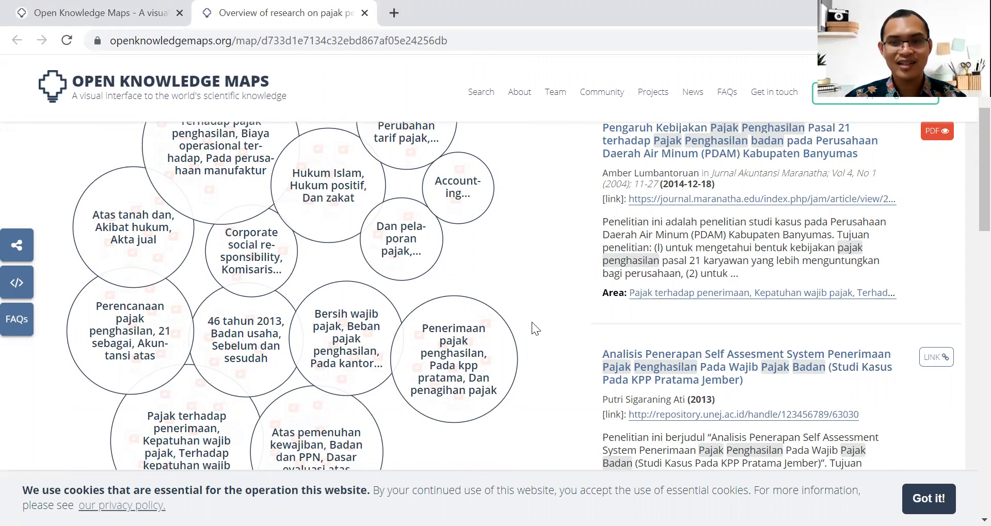
pyautogui.scroll(-4, 531, 322)
pyautogui.scroll(5, 532, 322)
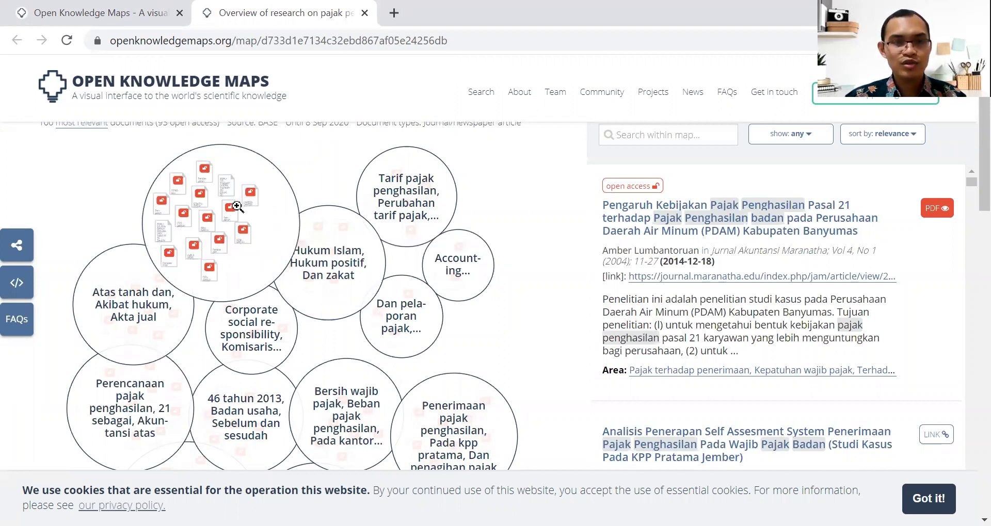
# - Open the "Terhadap pajak penghasilan, Biaya operasional terhadap, Pada perusahaan manufaktur" bubble and review its papers in both the list and the map
pyautogui.click(285, 246)
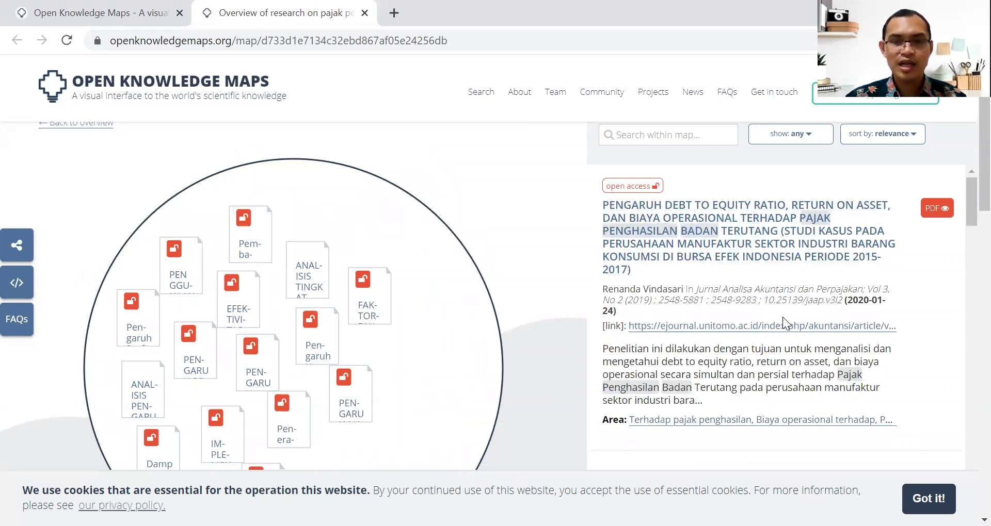
pyautogui.scroll(-1, 804, 307)
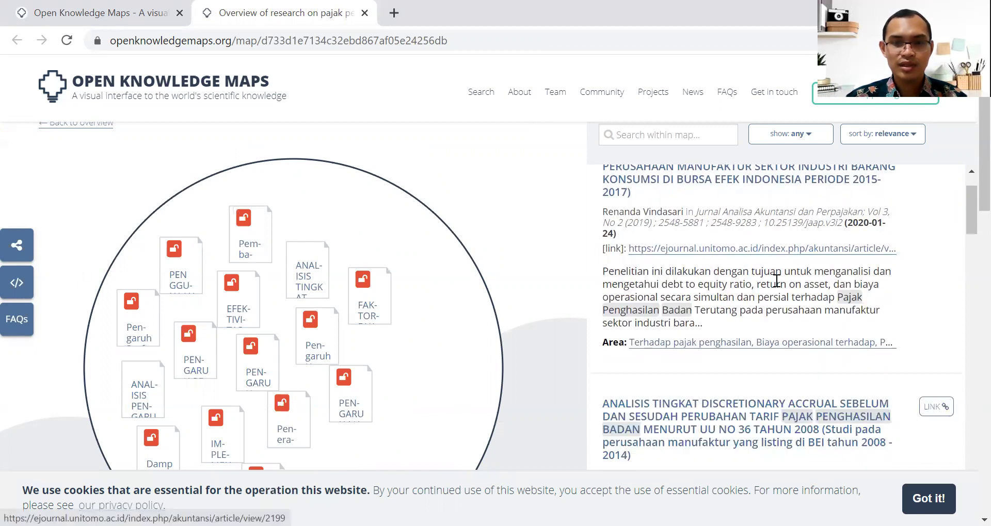
pyautogui.scroll(-1, 748, 239)
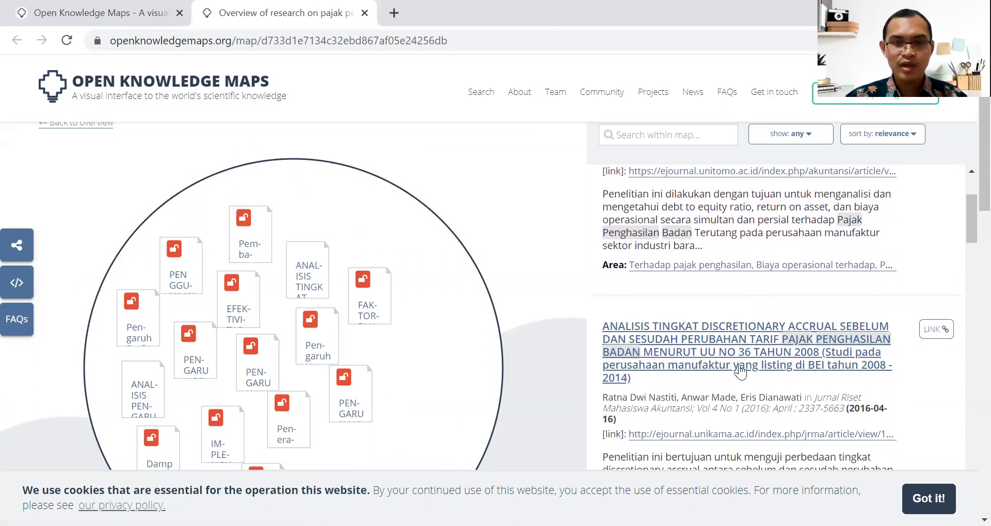
pyautogui.scroll(-1, 856, 321)
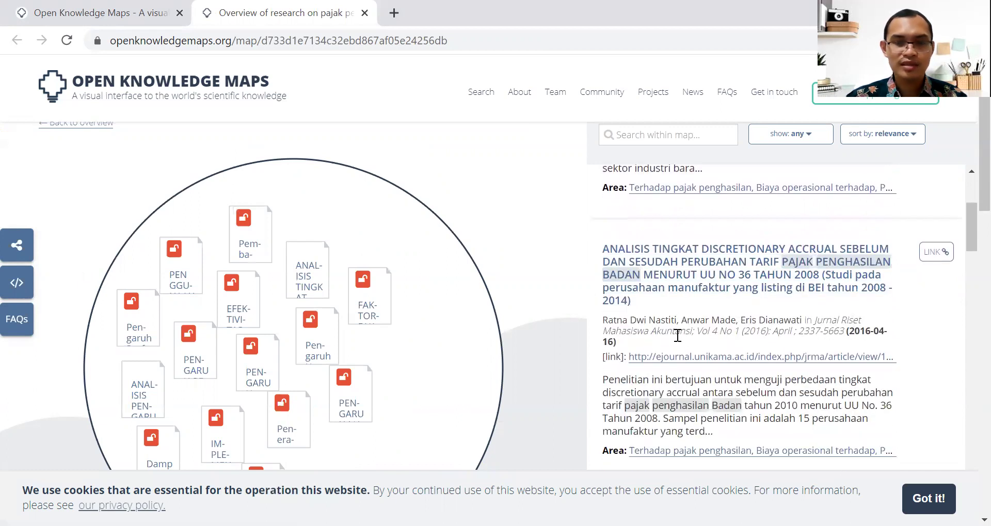
pyautogui.scroll(-1, 732, 362)
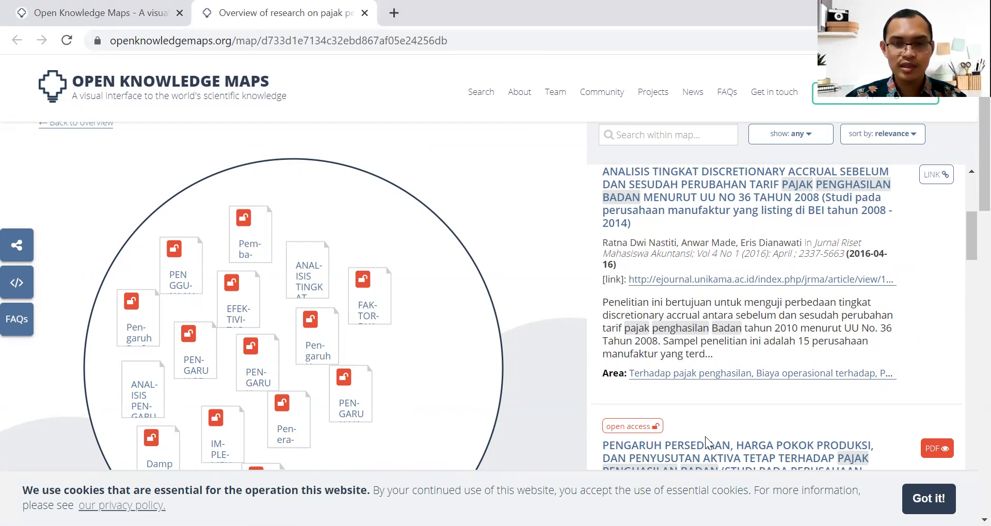
pyautogui.scroll(2, 698, 338)
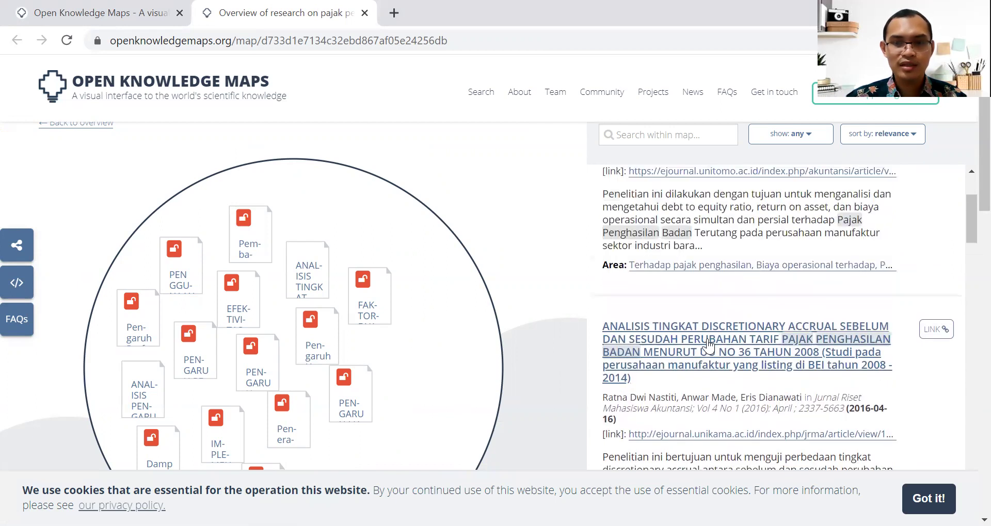
pyautogui.scroll(1, 671, 343)
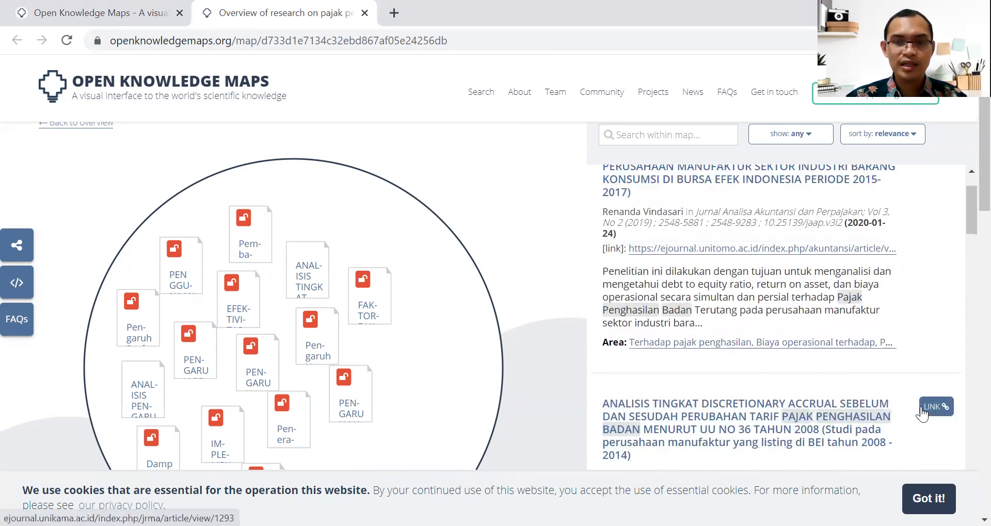
pyautogui.scroll(1, 804, 413)
pyautogui.scroll(4, 803, 413)
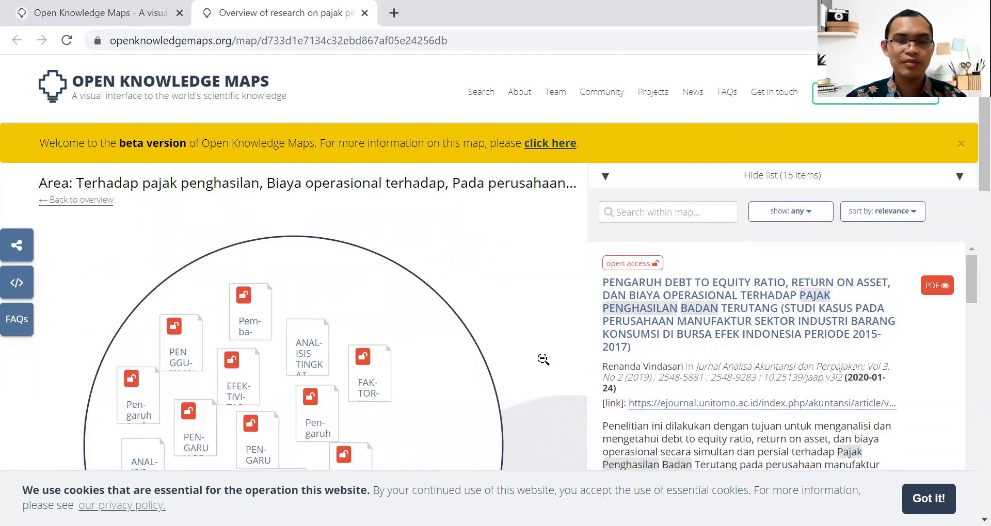
pyautogui.scroll(-1, 541, 360)
pyautogui.scroll(-1, 542, 360)
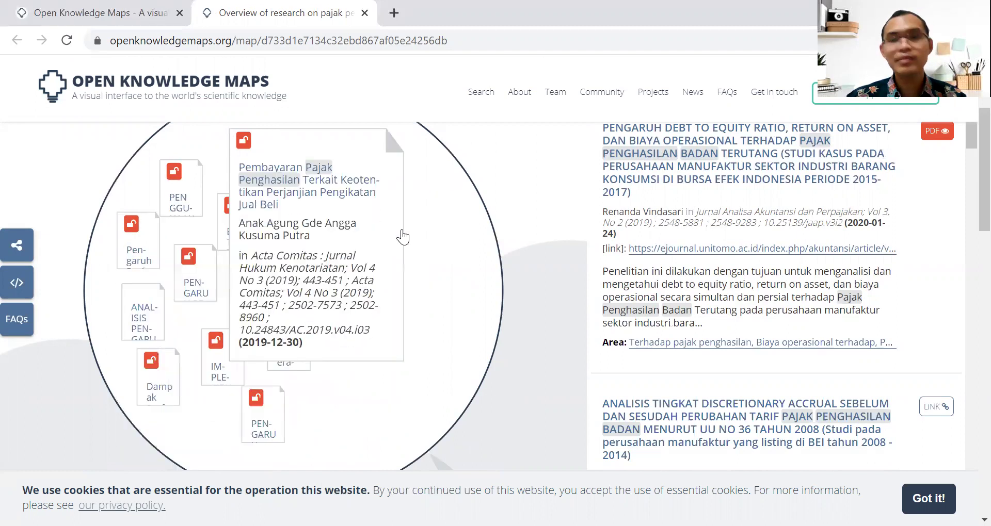
# - Look over the paper cards in the opened income tax area alongside the first entries of its paper list
pyautogui.scroll(3, 450, 337)
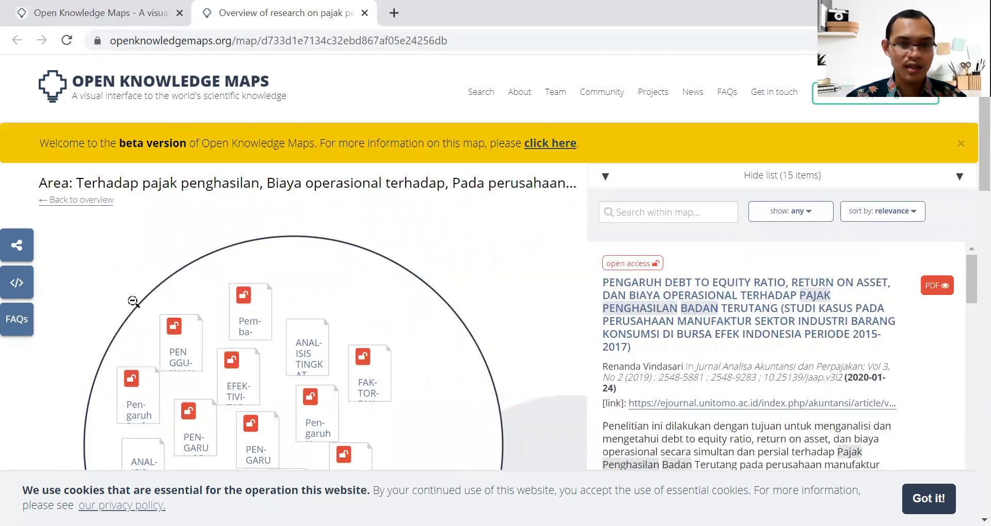
pyautogui.scroll(-2, 475, 333)
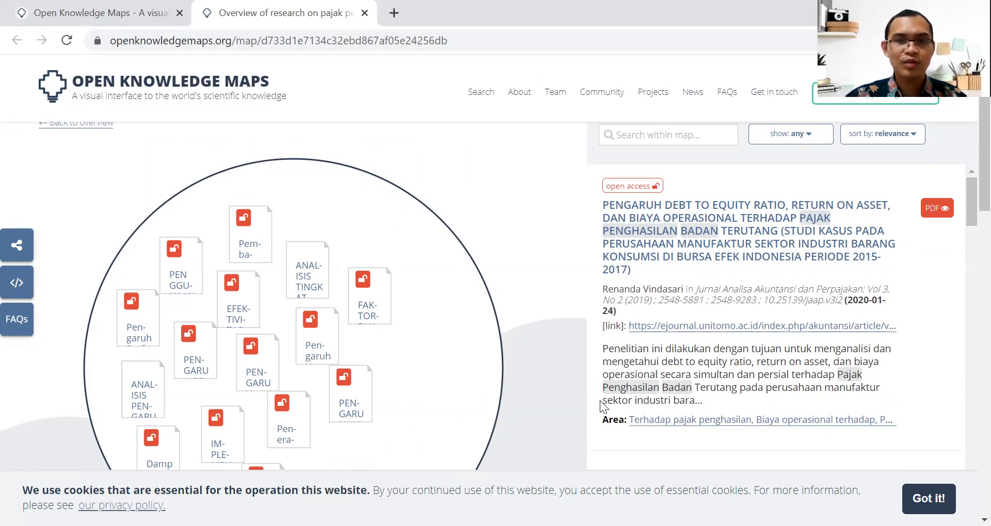
pyautogui.scroll(2, 601, 405)
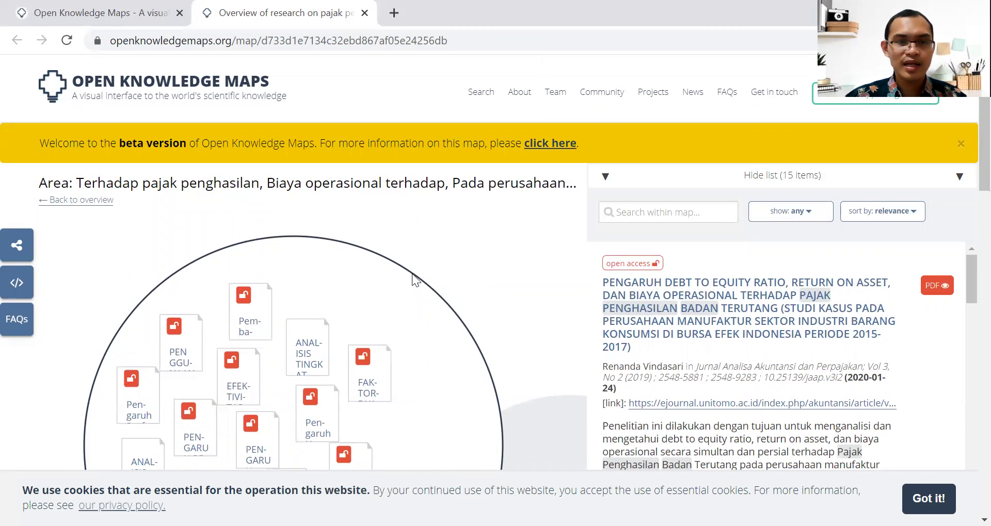
pyautogui.scroll(-4, 410, 277)
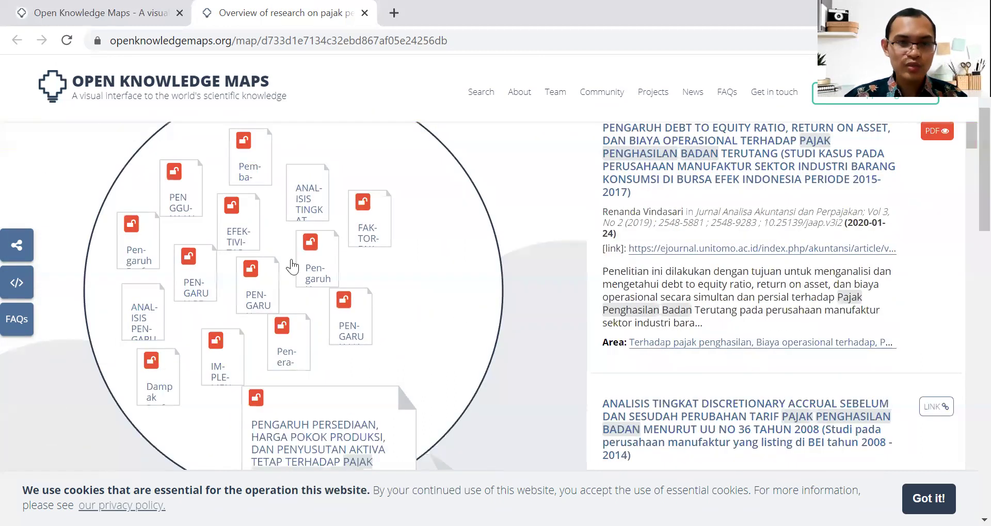
pyautogui.scroll(4, 499, 340)
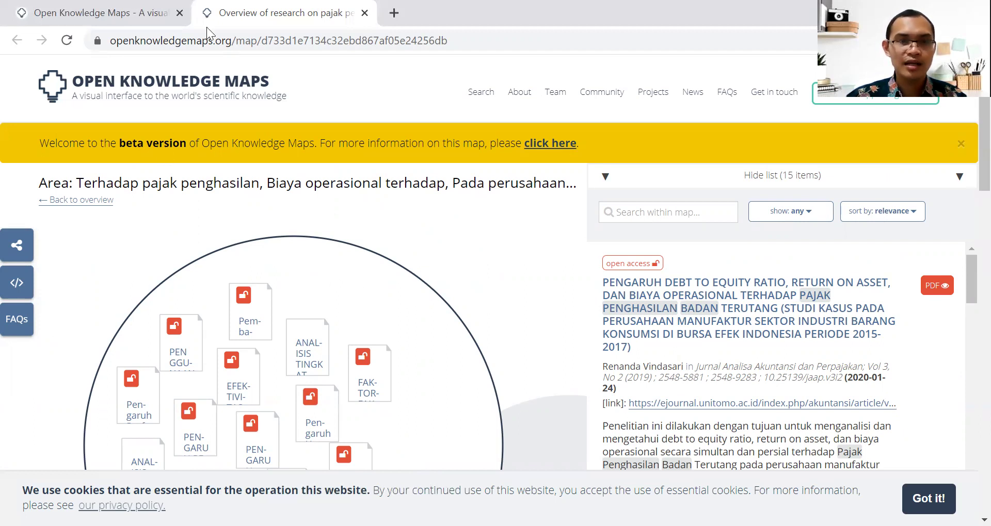
# - Return to the Open Knowledge Maps search page and generate a knowledge map for "remote auditing" using the BASE source
pyautogui.click(123, 13)
pyautogui.click(389, 308)
pyautogui.hotkey('ctrl', 'a')
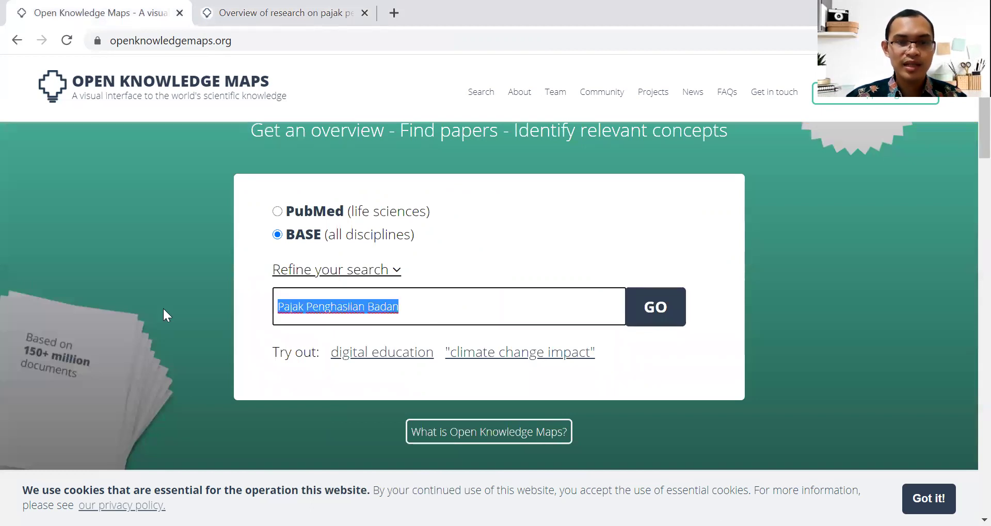
pyautogui.press('BackSpace')
pyautogui.scroll(-1, 368, 254)
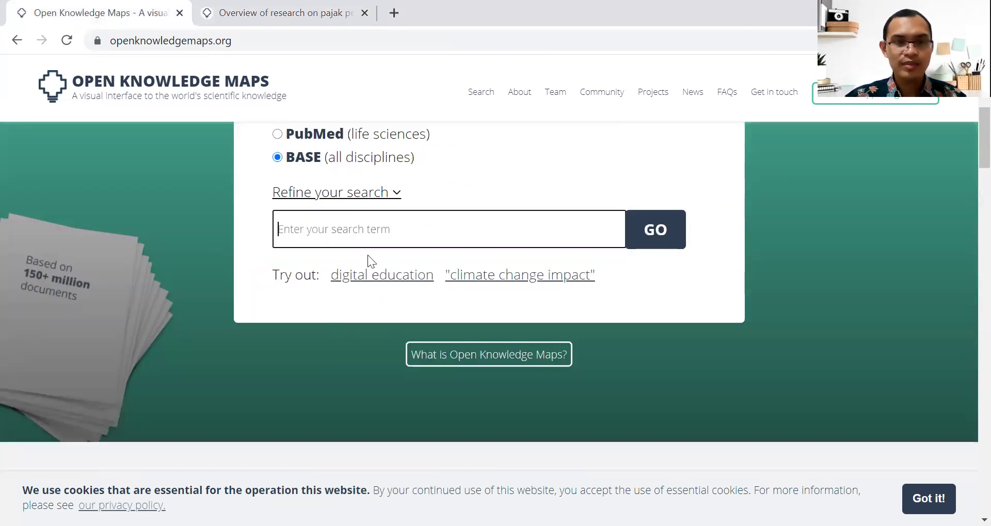
pyautogui.click(363, 231)
pyautogui.click(356, 408)
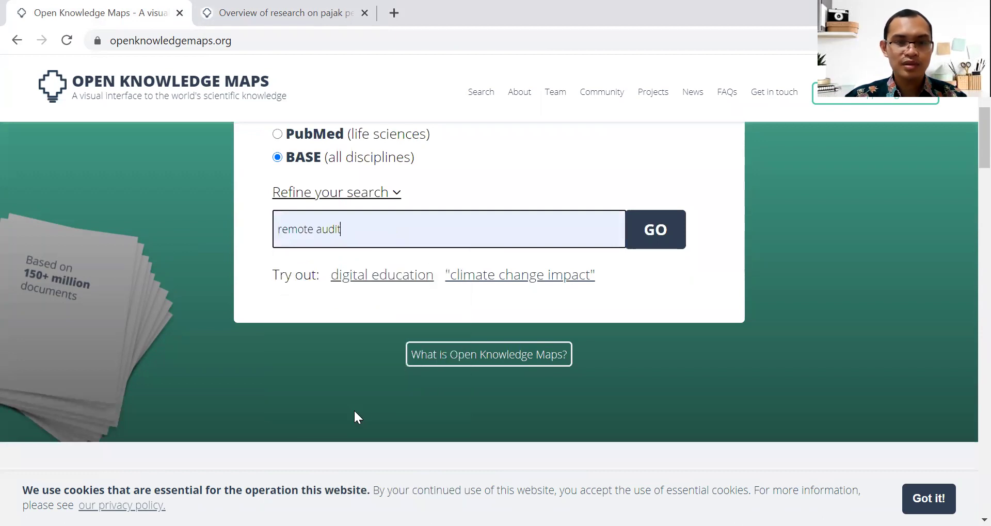
pyautogui.write('ing')
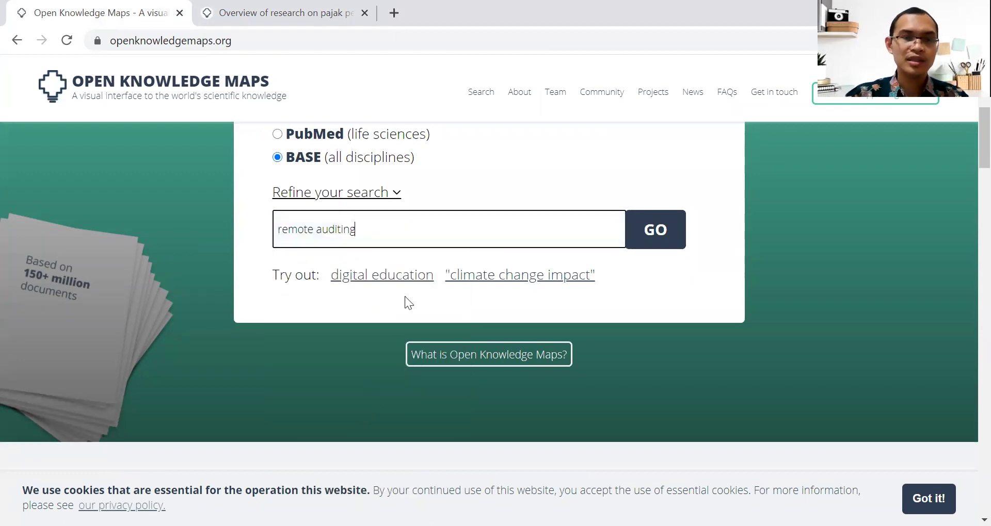
pyautogui.click(648, 244)
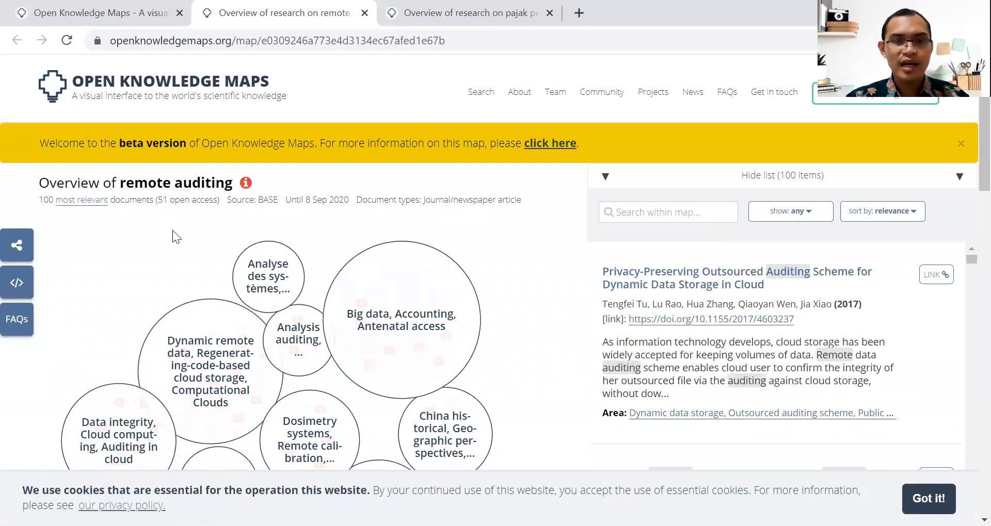
# - Look over the remote auditing overview, and open the "Big data, Accounting, Antenatal access" bubble to review its papers
pyautogui.scroll(-3, 172, 231)
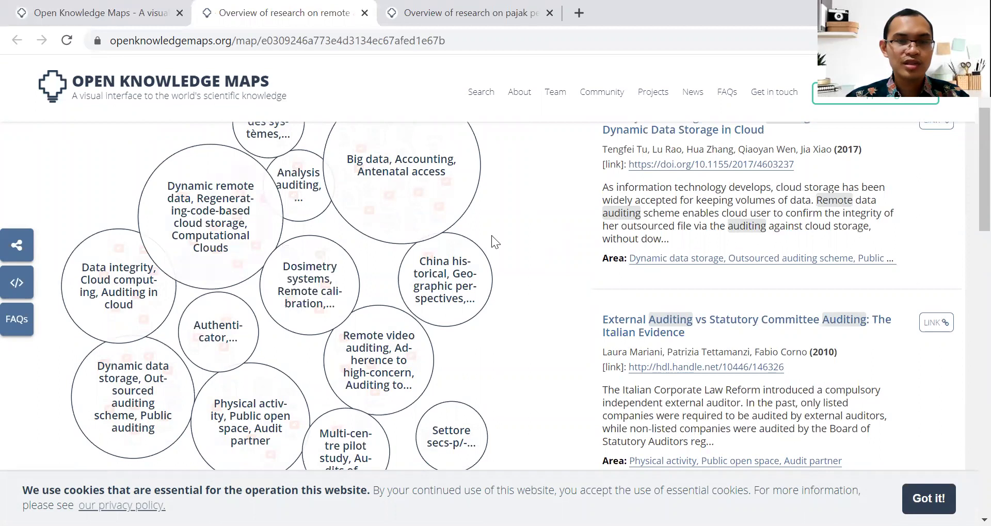
pyautogui.scroll(2, 516, 238)
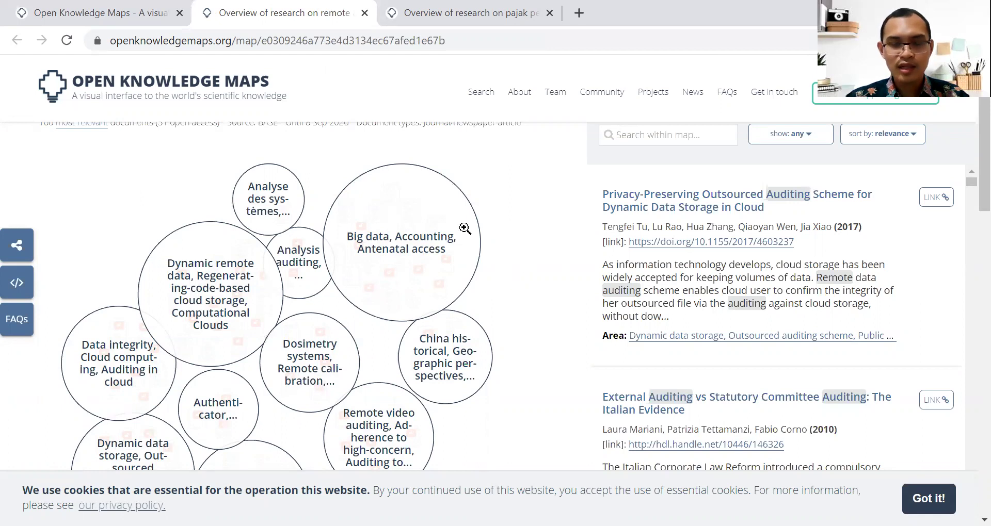
pyautogui.click(445, 209)
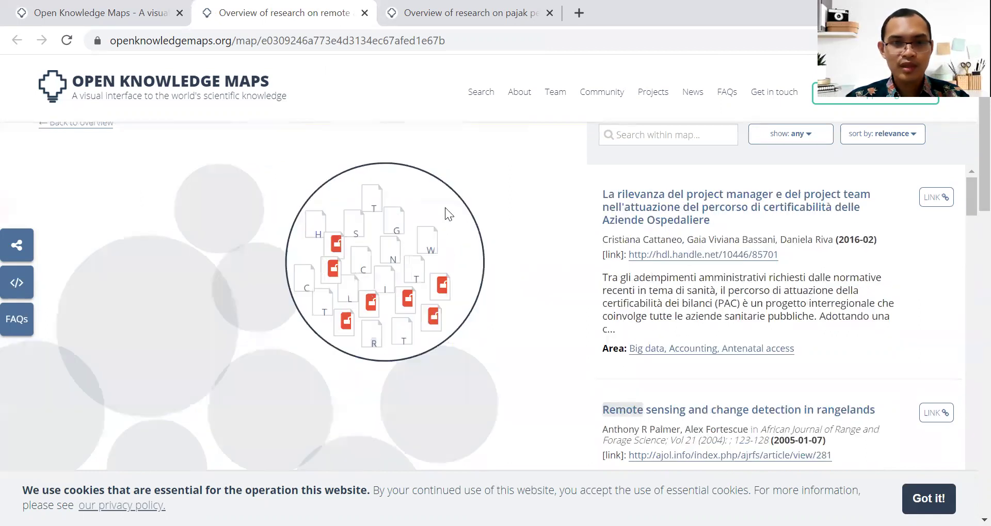
pyautogui.scroll(-2, 445, 223)
pyautogui.scroll(-2, 445, 223)
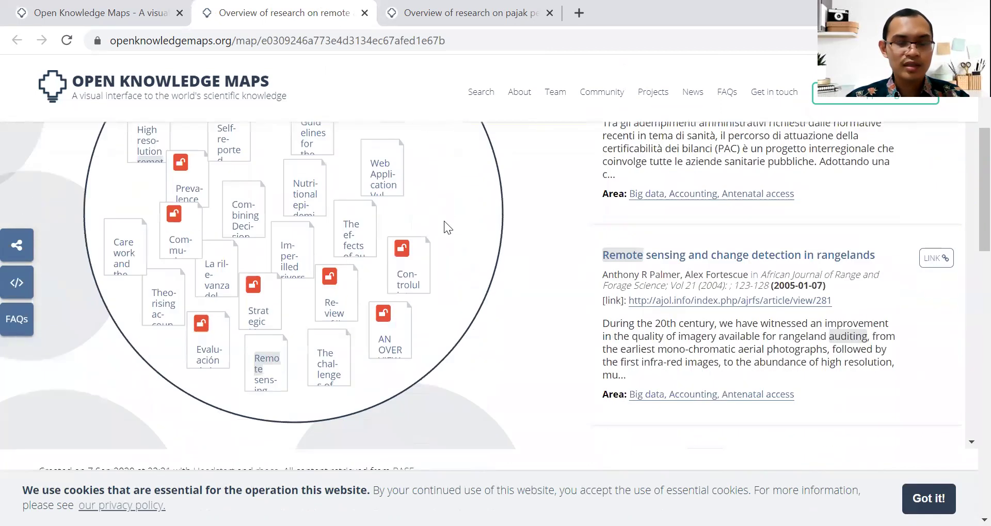
pyautogui.scroll(2, 447, 220)
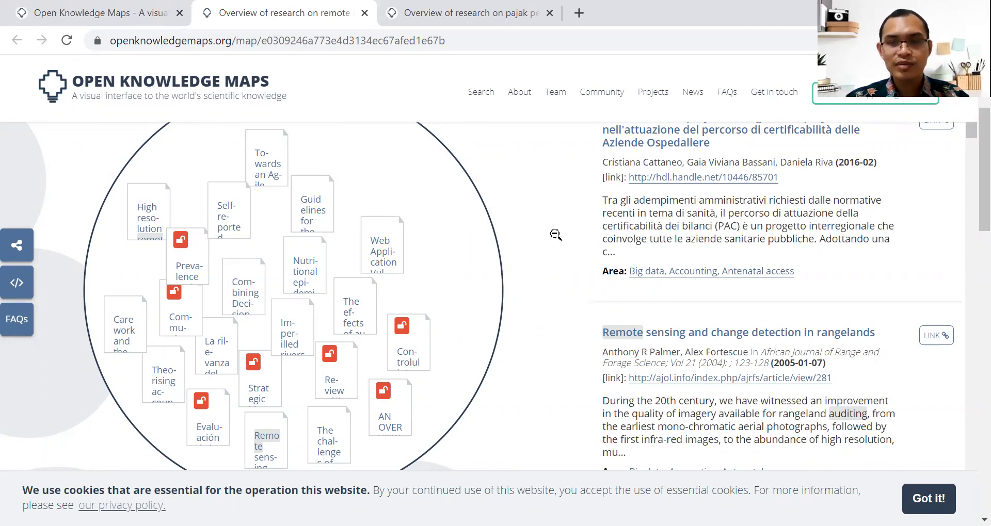
pyautogui.scroll(2, 562, 282)
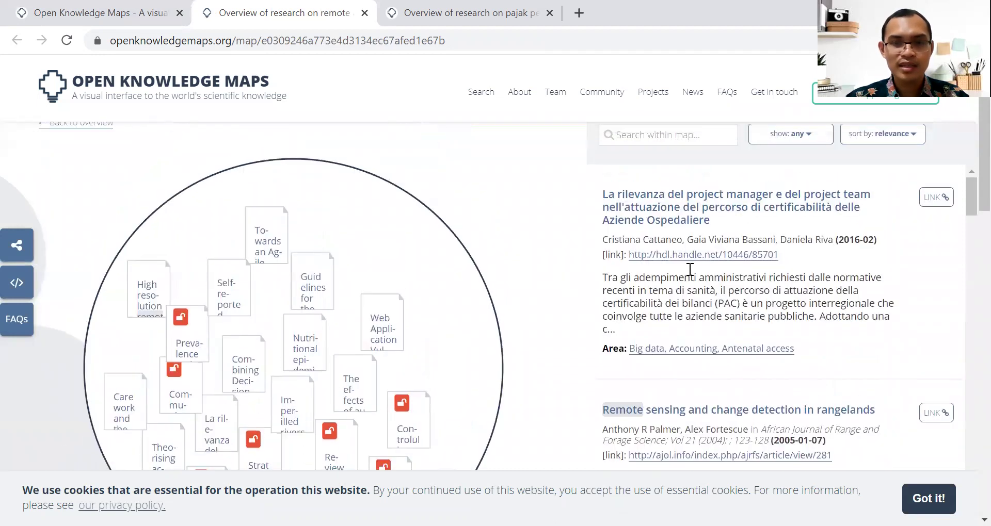